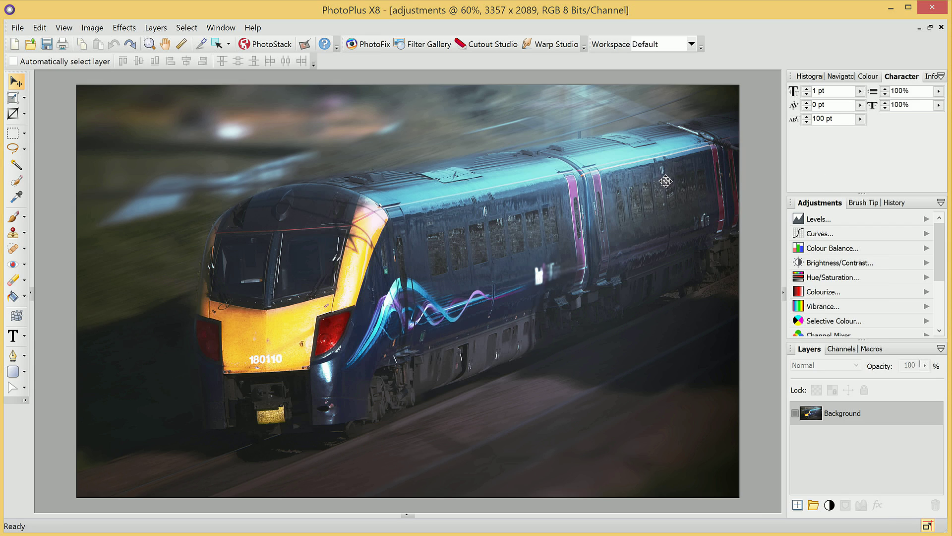
# - Load the Default workspace layout and collapse the How To help panel
pyautogui.click(660, 46)
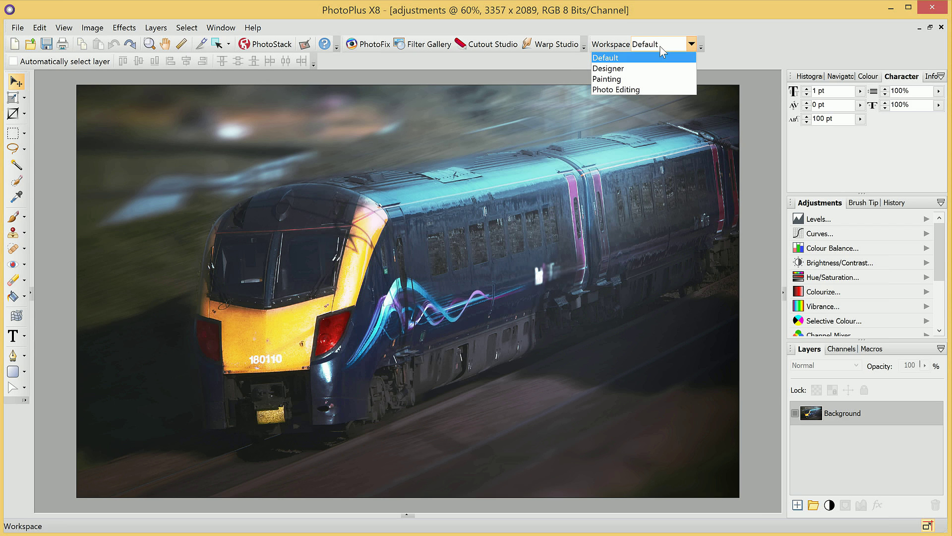
pyautogui.click(624, 58)
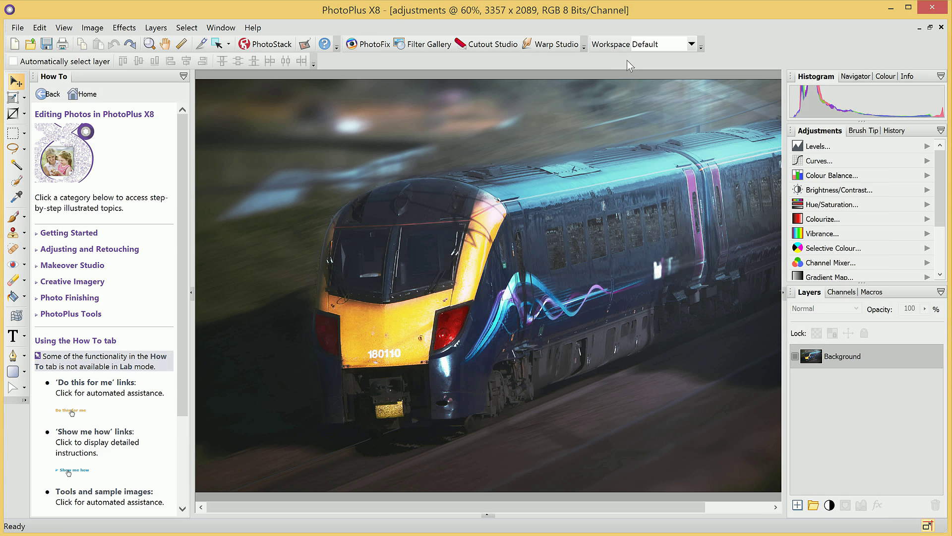
pyautogui.click(191, 292)
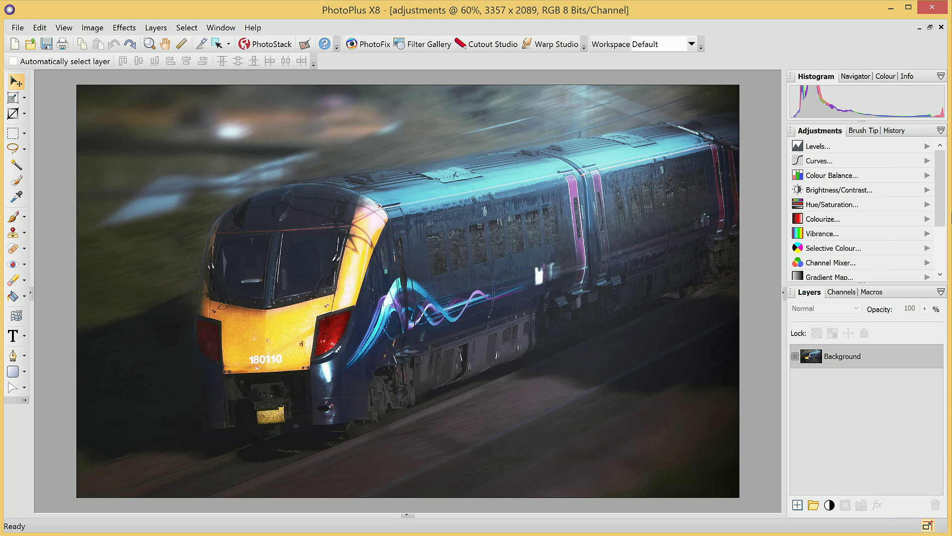
# - Add a Curves layer with the Darker preset, then hide it to compare with the original
pyautogui.click(927, 161)
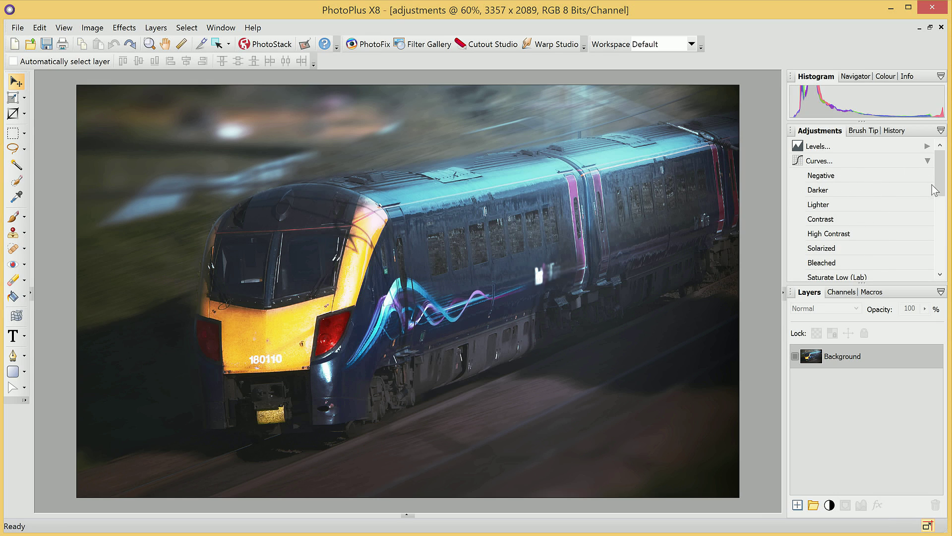
pyautogui.moveTo(940, 176)
pyautogui.mouseDown()
pyautogui.moveTo(941, 201)
pyautogui.moveTo(941, 175)
pyautogui.mouseUp()
pyautogui.click(821, 191)
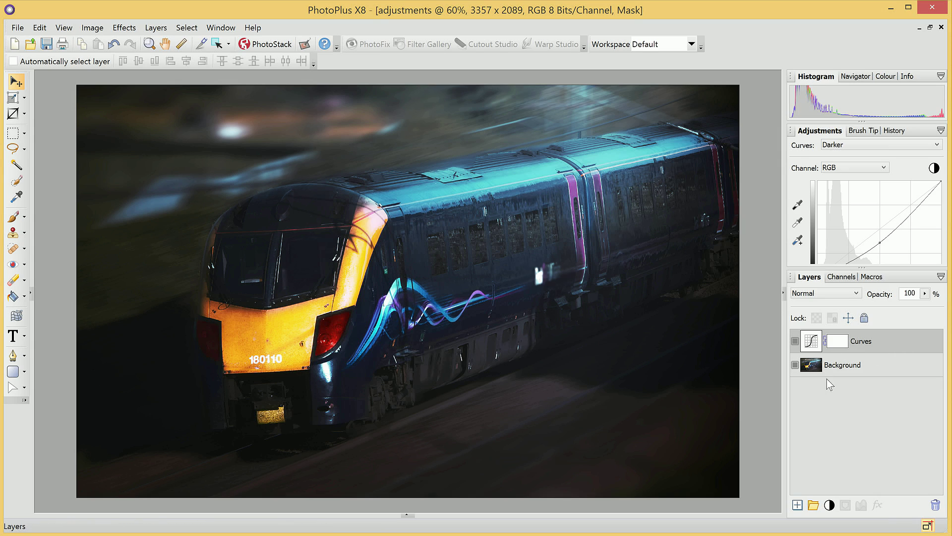
pyautogui.click(795, 341)
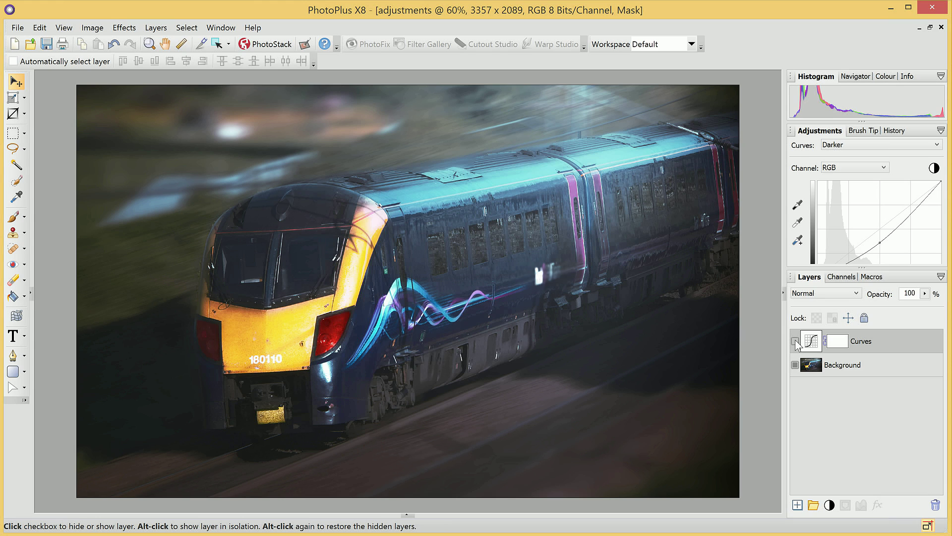
# - Show the Curves layer again and reshape it into an S-curve with points 61→39 and 193→188
pyautogui.click(796, 340)
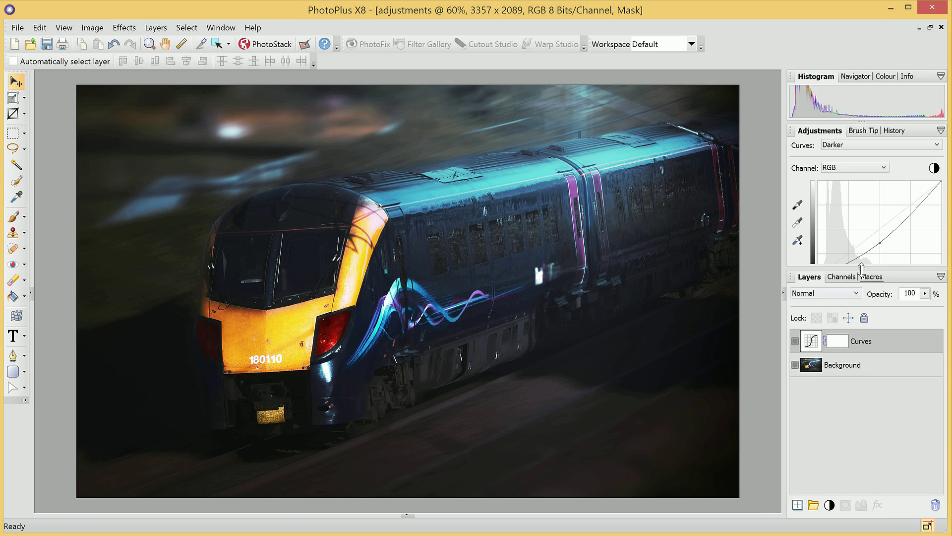
pyautogui.moveTo(861, 269); pyautogui.dragTo(878, 367)
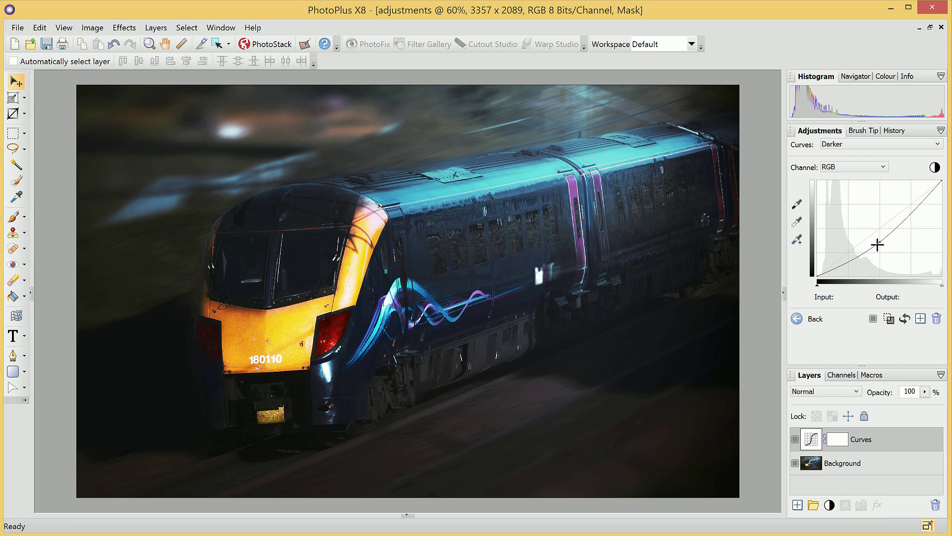
pyautogui.moveTo(878, 240)
pyautogui.mouseDown()
pyautogui.moveTo(878, 228)
pyautogui.moveTo(876, 246)
pyautogui.moveTo(888, 240)
pyautogui.moveTo(883, 228)
pyautogui.moveTo(888, 235)
pyautogui.mouseUp()
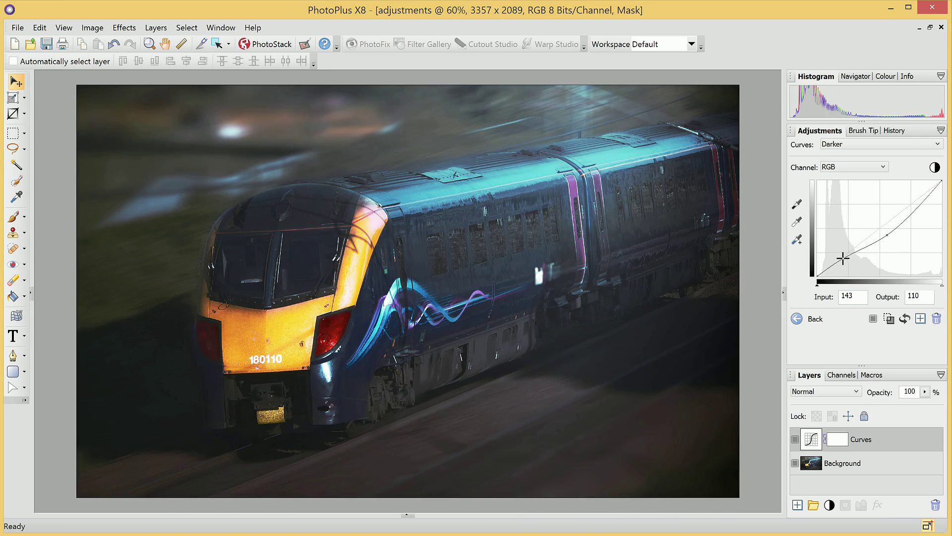
pyautogui.moveTo(843, 257)
pyautogui.mouseDown()
pyautogui.moveTo(842, 246)
pyautogui.moveTo(849, 260)
pyautogui.mouseUp()
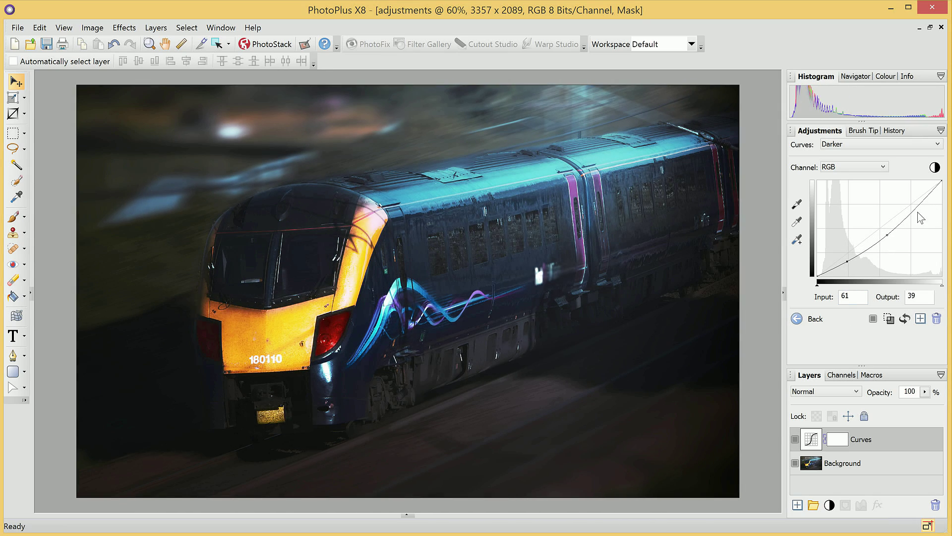
pyautogui.moveTo(910, 203)
pyautogui.mouseDown()
pyautogui.moveTo(904, 191)
pyautogui.moveTo(912, 205)
pyautogui.mouseUp()
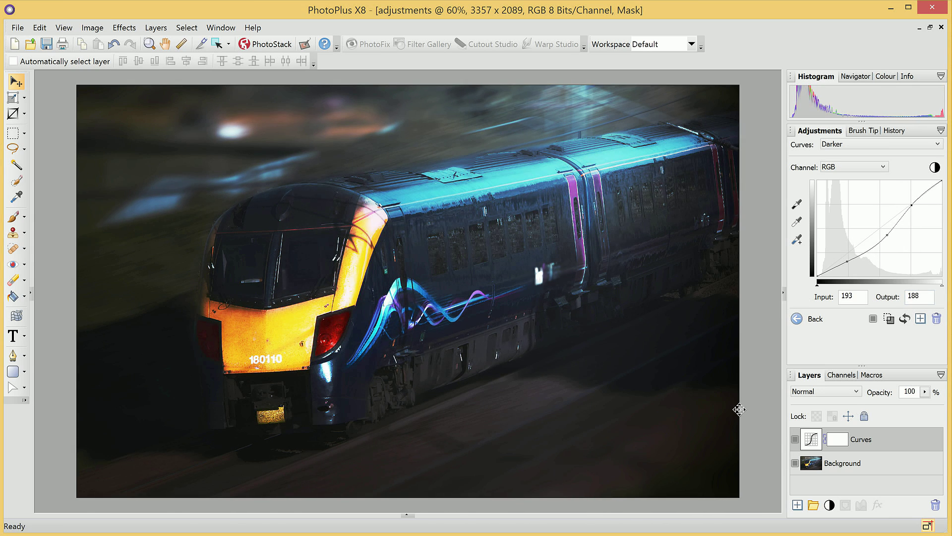
# - Reselect the Background layer so the Adjustments panel lists the adjustment types again
pyautogui.click(814, 466)
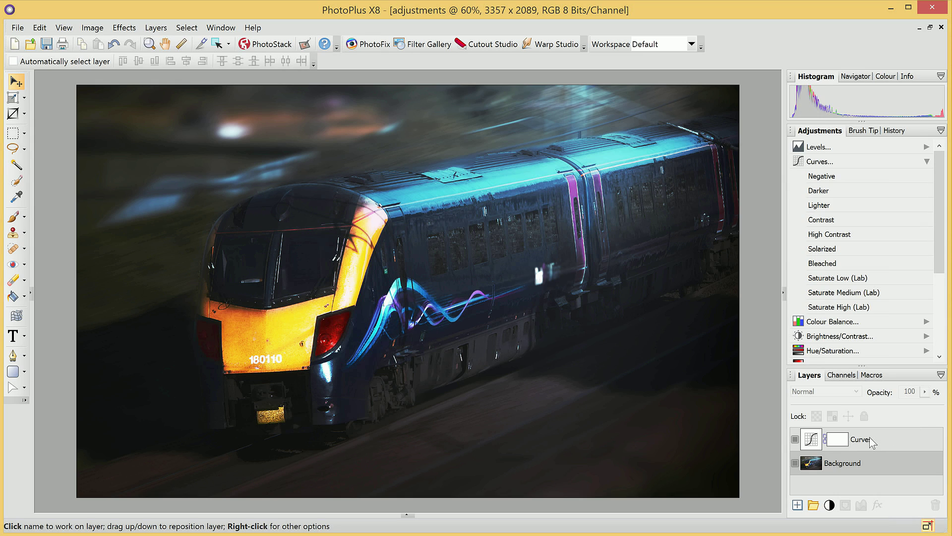
pyautogui.click(812, 444)
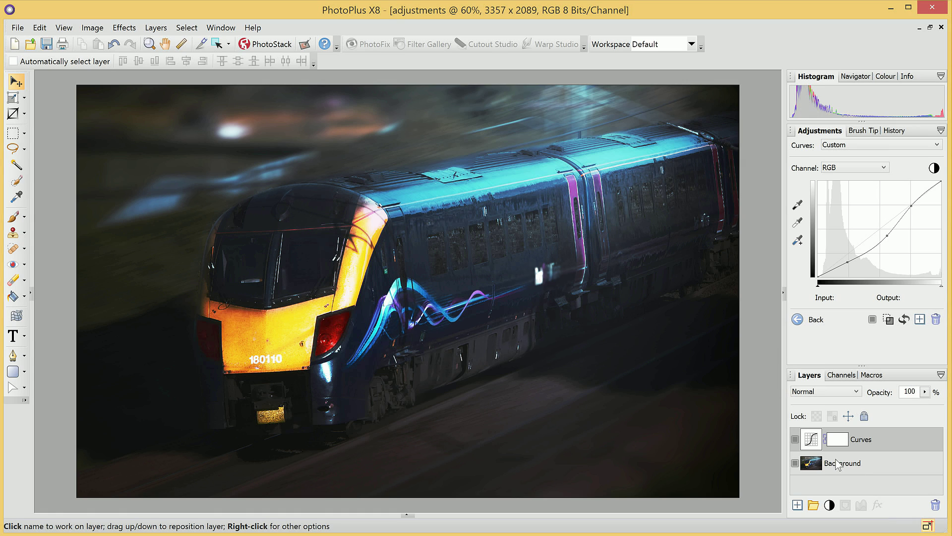
pyautogui.click(837, 463)
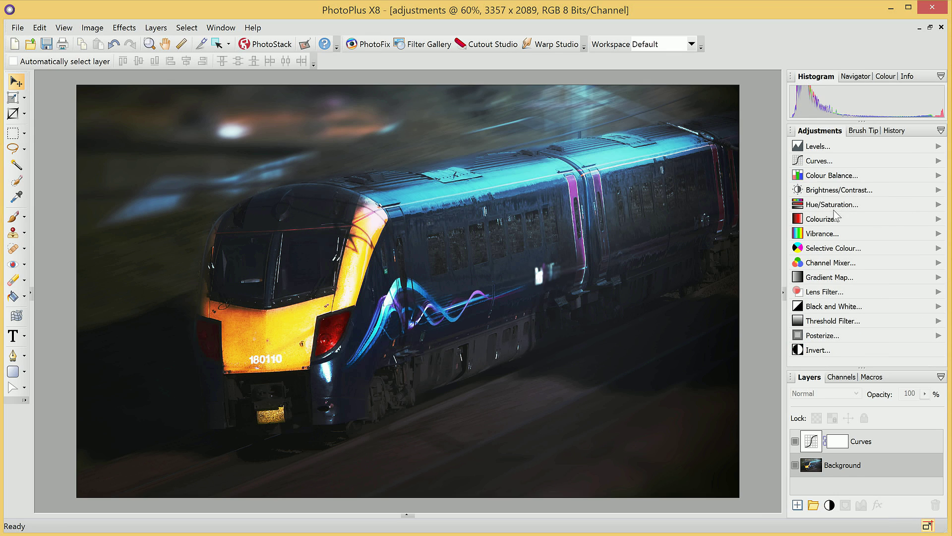
# - Add a Hue/Saturation layer set to Hue -180, Saturation -38, Lightness 24
pyautogui.click(939, 205)
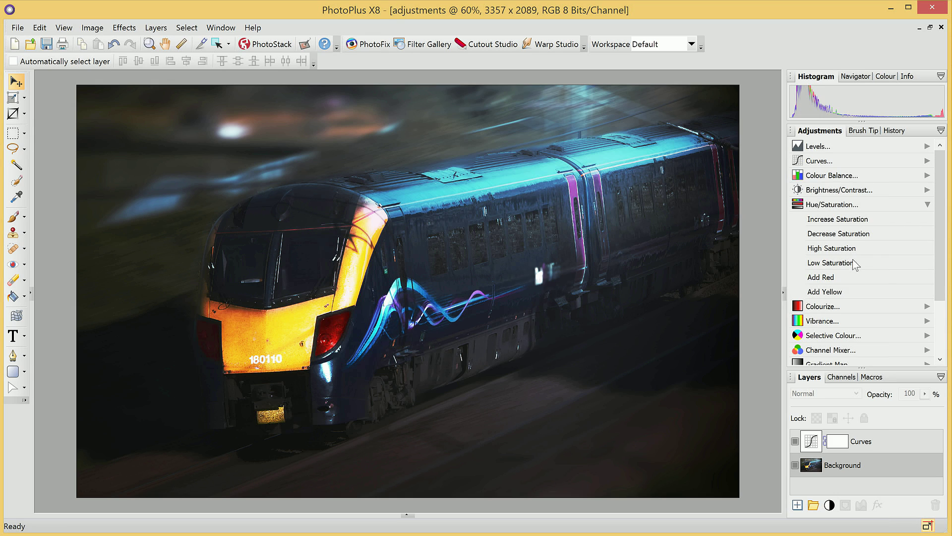
pyautogui.click(799, 208)
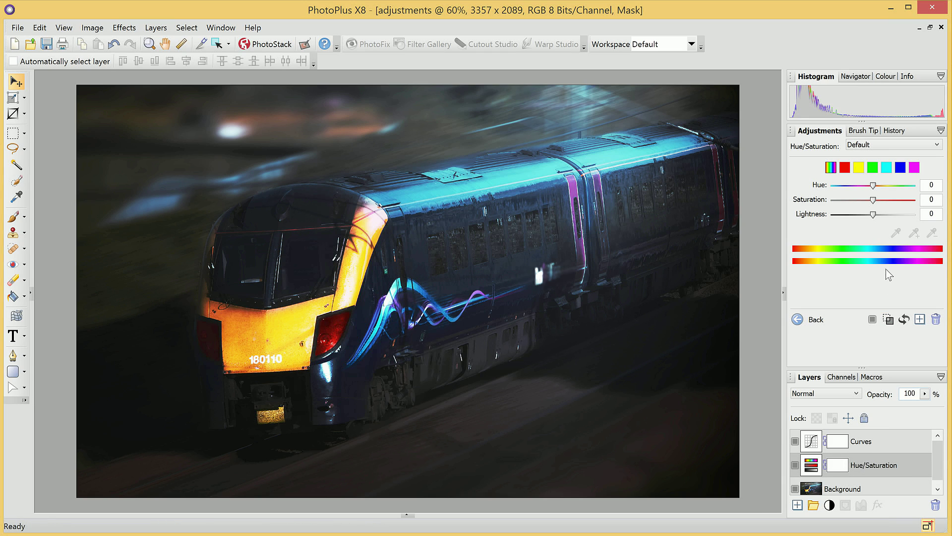
pyautogui.moveTo(873, 186); pyautogui.dragTo(832, 196)
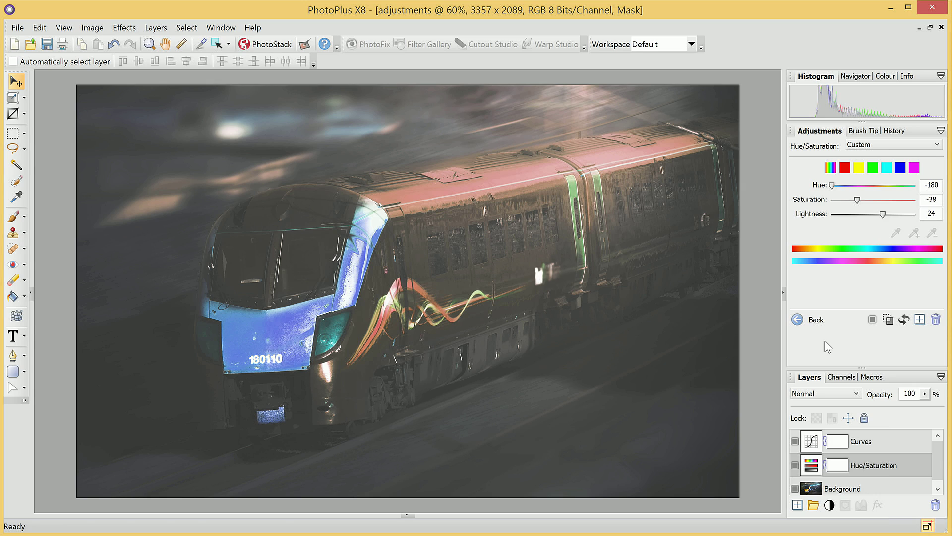
# - Set the Hue/Saturation layer's blend mode to Hard Light and raise Saturation to 66
pyautogui.click(823, 393)
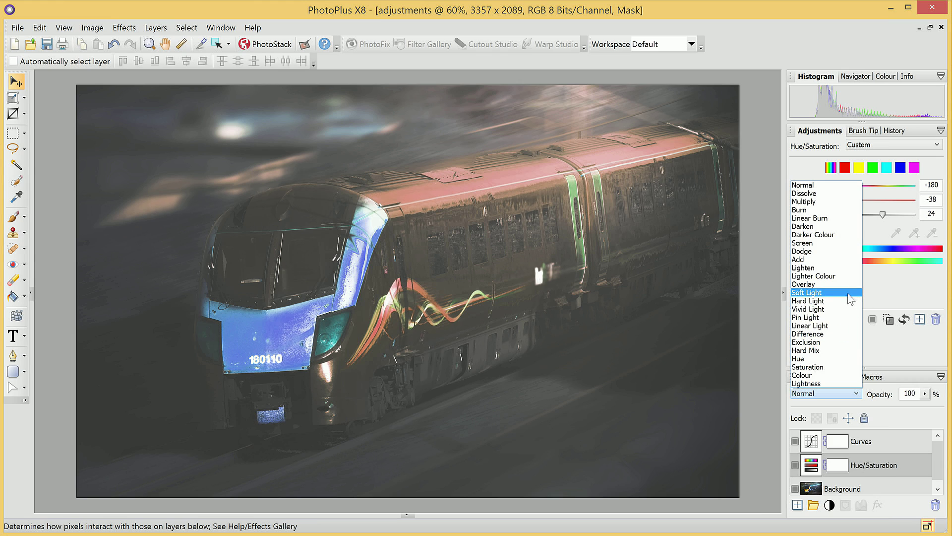
pyautogui.click(819, 301)
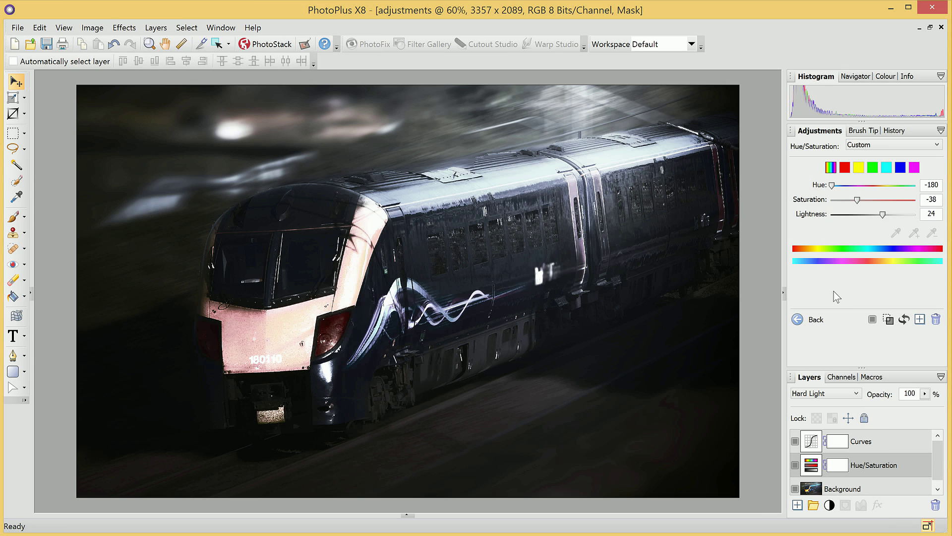
pyautogui.moveTo(832, 186); pyautogui.dragTo(879, 200)
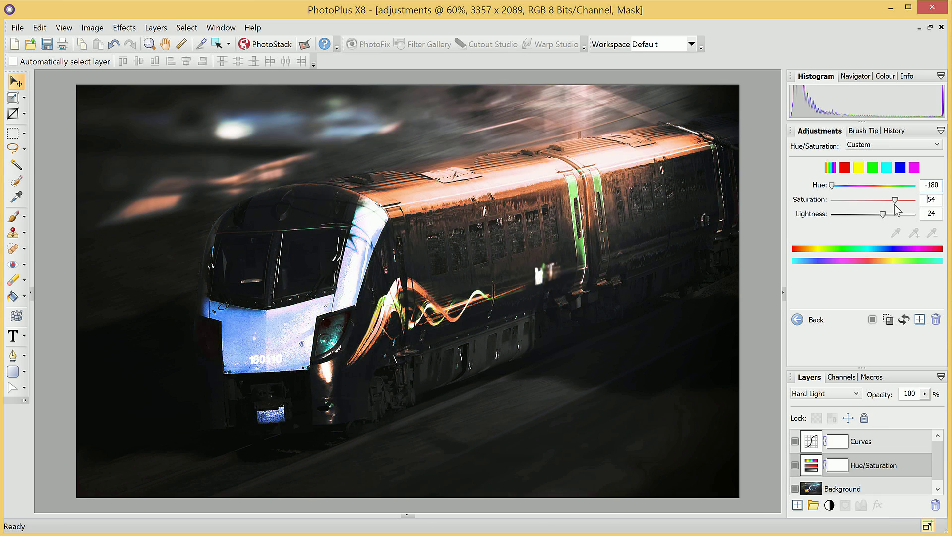
pyautogui.moveTo(896, 206)
pyautogui.mouseDown()
pyautogui.moveTo(881, 208)
pyautogui.moveTo(902, 211)
pyautogui.mouseUp()
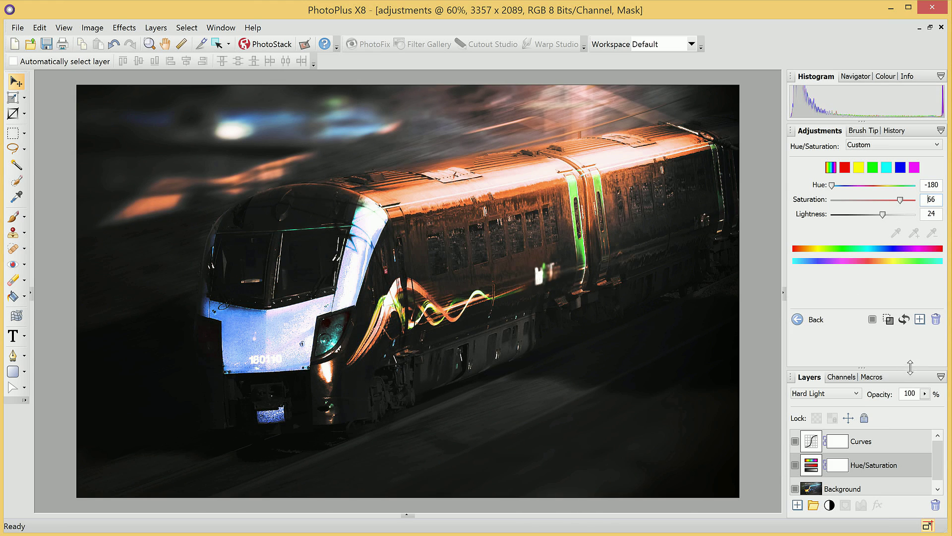
# - Enlarge the layer list and toggle the Curves and Hue/Saturation layers off and back on
pyautogui.moveTo(865, 367); pyautogui.dragTo(866, 278)
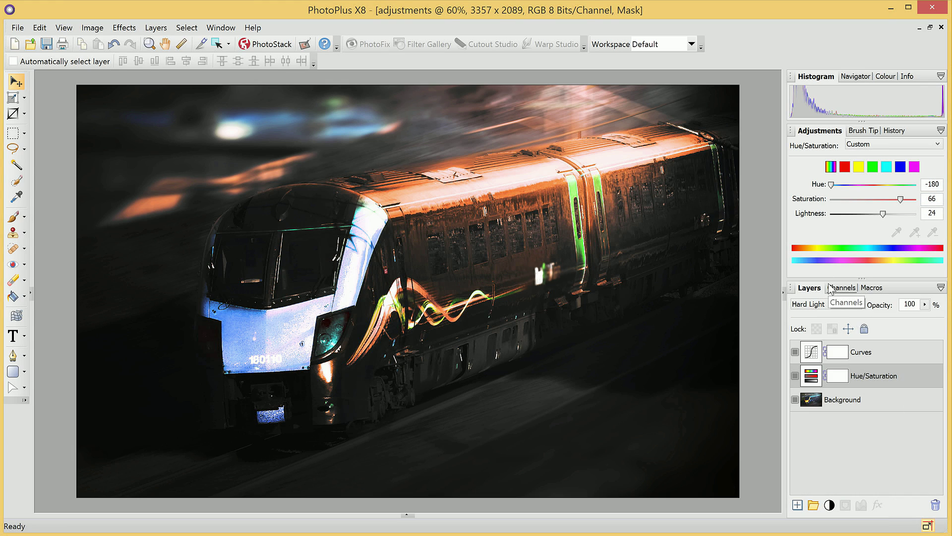
pyautogui.click(795, 352)
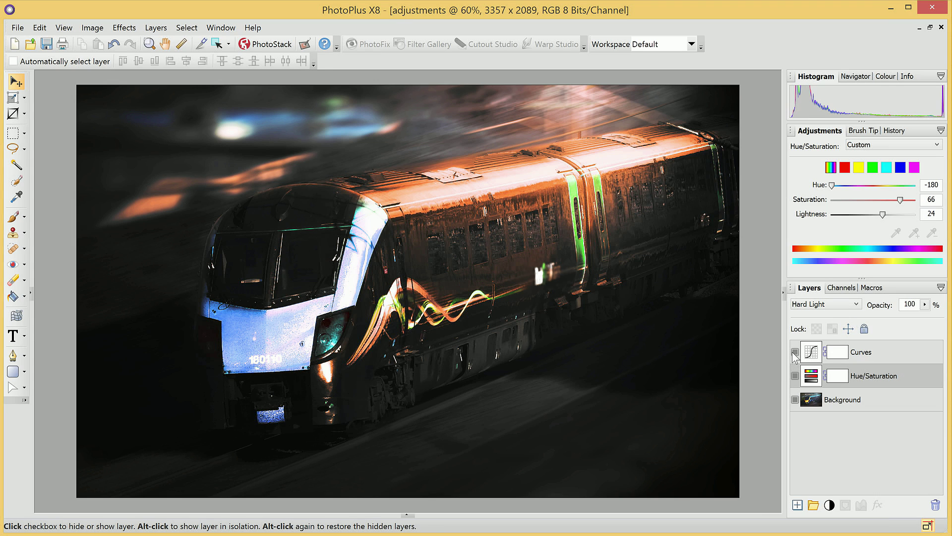
pyautogui.click(795, 376)
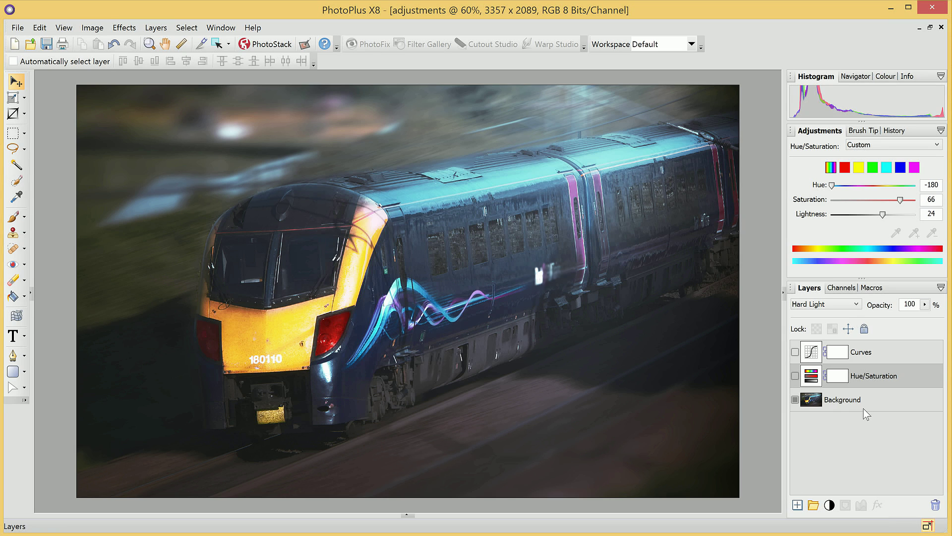
pyautogui.click(795, 376)
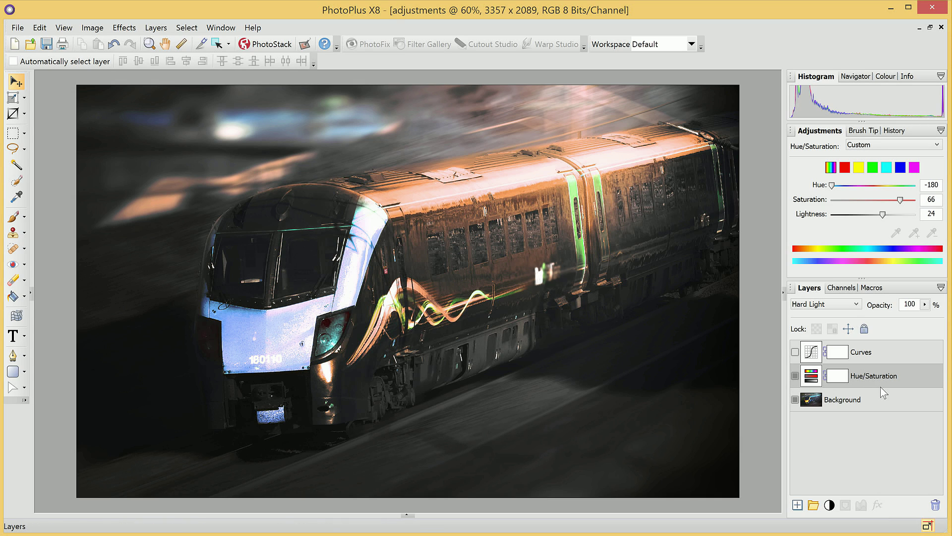
pyautogui.click(795, 352)
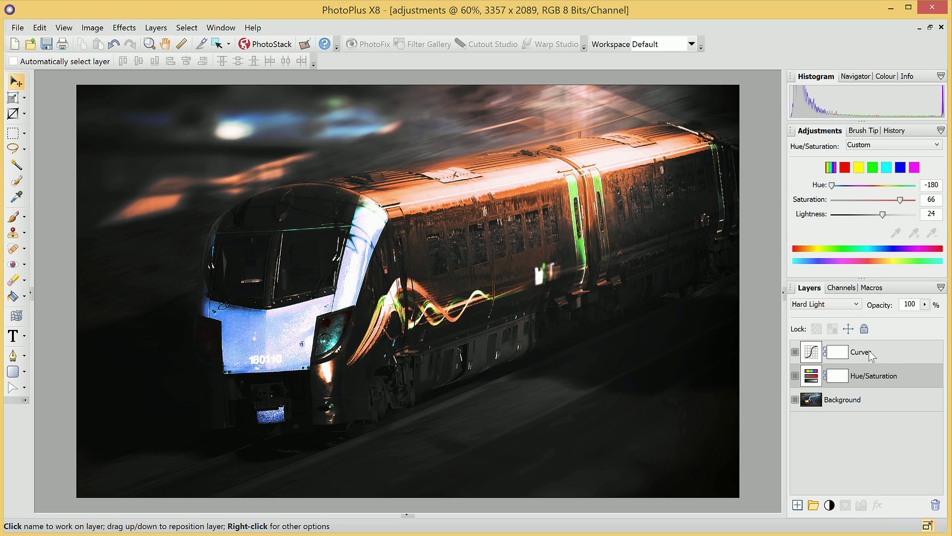
# - Delete the Curves layer, then the Hue/Saturation layer, leaving only Background
pyautogui.click(866, 353)
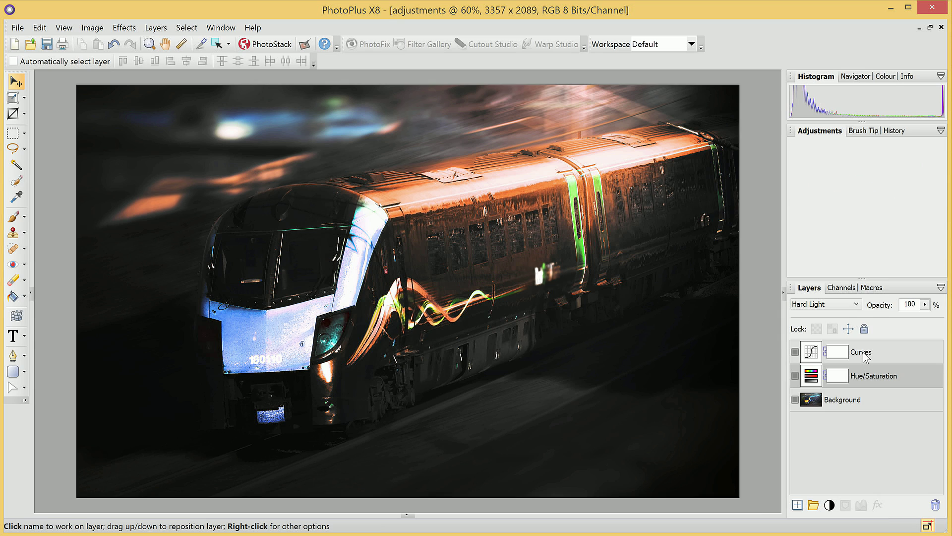
pyautogui.rightClick(863, 353)
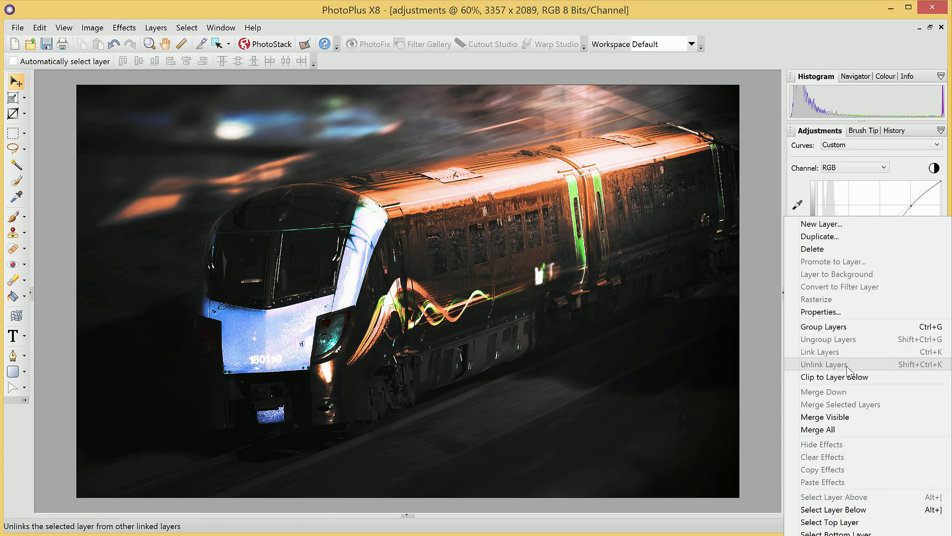
pyautogui.click(824, 250)
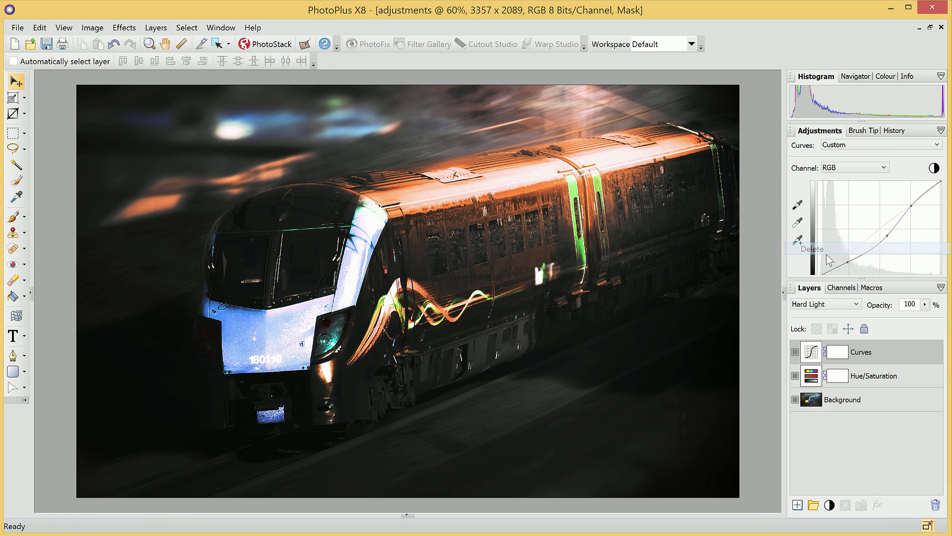
pyautogui.rightClick(864, 353)
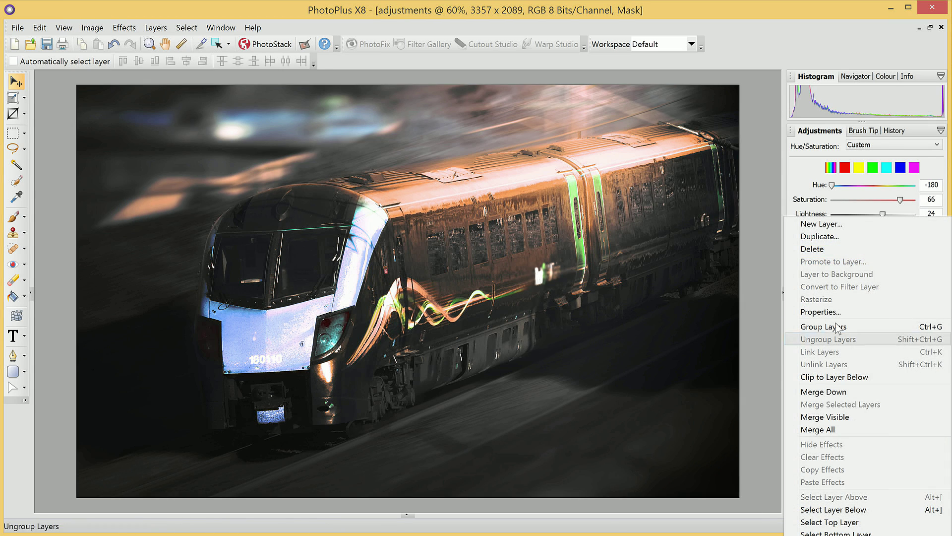
pyautogui.click(817, 251)
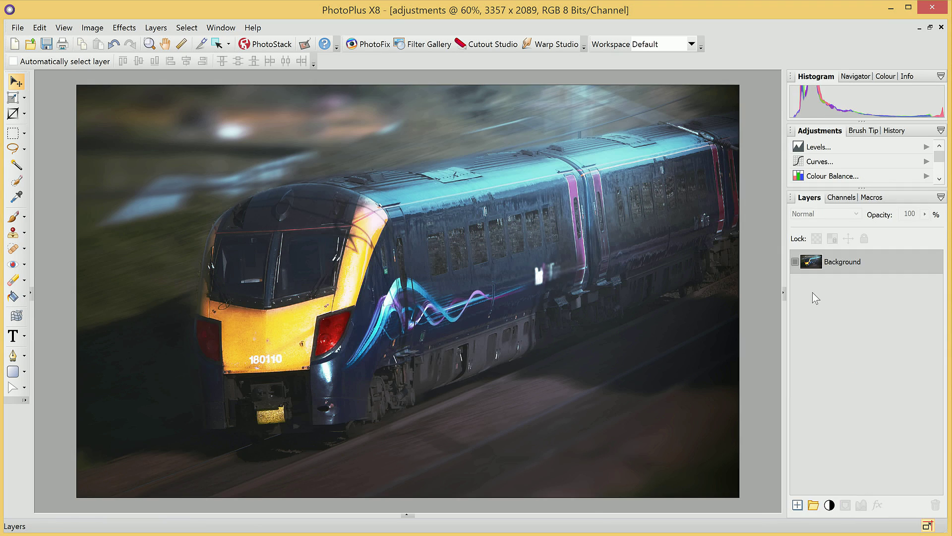
# - Add a Colour Balance layer with the Add Blue preset and Cyan–Red set to -42
pyautogui.moveTo(863, 187); pyautogui.dragTo(878, 332)
pyautogui.click(927, 175)
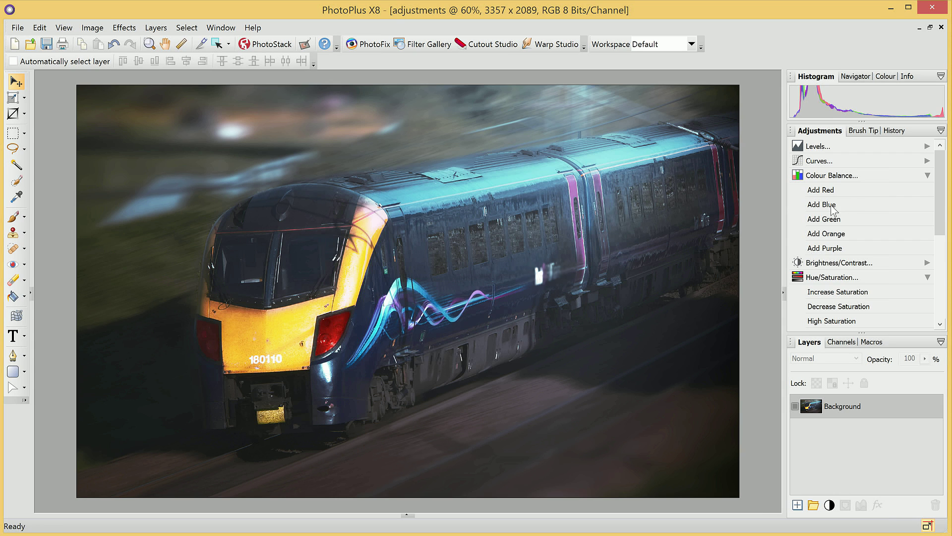
pyautogui.click(832, 205)
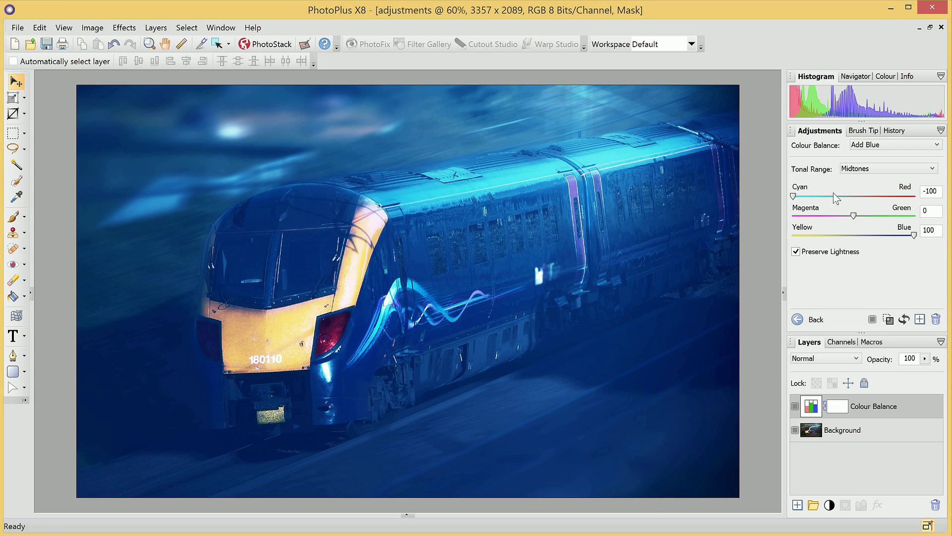
pyautogui.moveTo(833, 196)
pyautogui.mouseDown()
pyautogui.moveTo(887, 195)
pyautogui.moveTo(834, 195)
pyautogui.mouseUp()
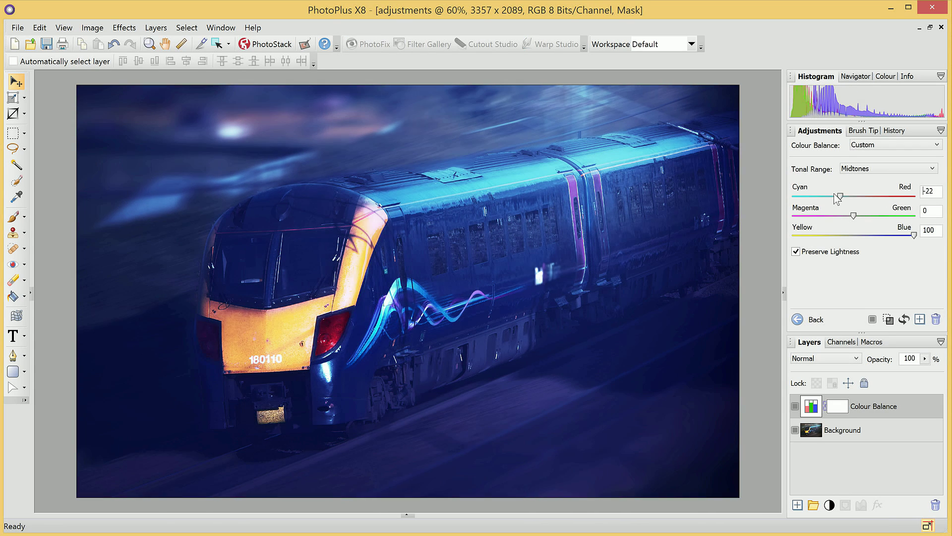
pyautogui.click(795, 405)
# - Add a darkening Curves layer above Background, then leave it and Colour Balance hidden
pyautogui.click(838, 429)
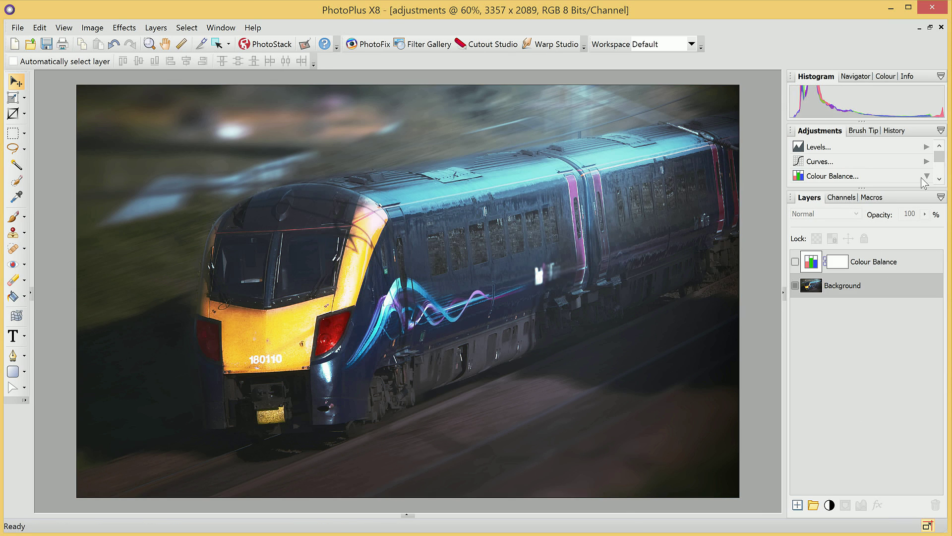
pyautogui.click(828, 163)
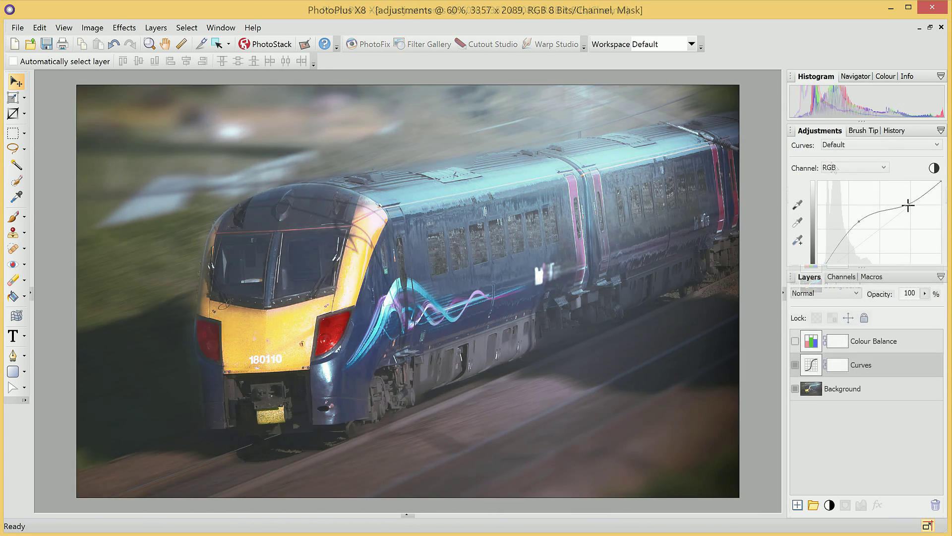
pyautogui.moveTo(859, 221); pyautogui.dragTo(882, 246)
pyautogui.click(795, 340)
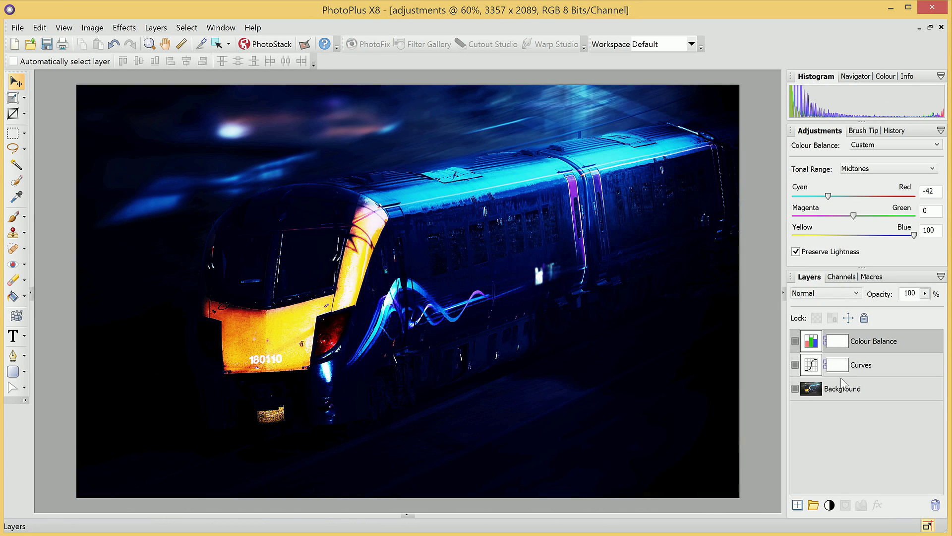
pyautogui.click(868, 389)
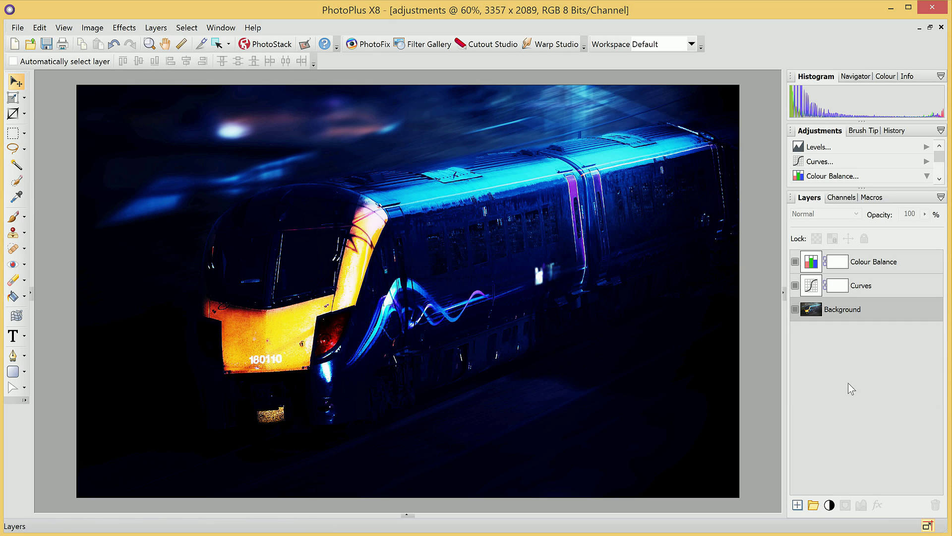
pyautogui.click(800, 266)
pyautogui.click(795, 364)
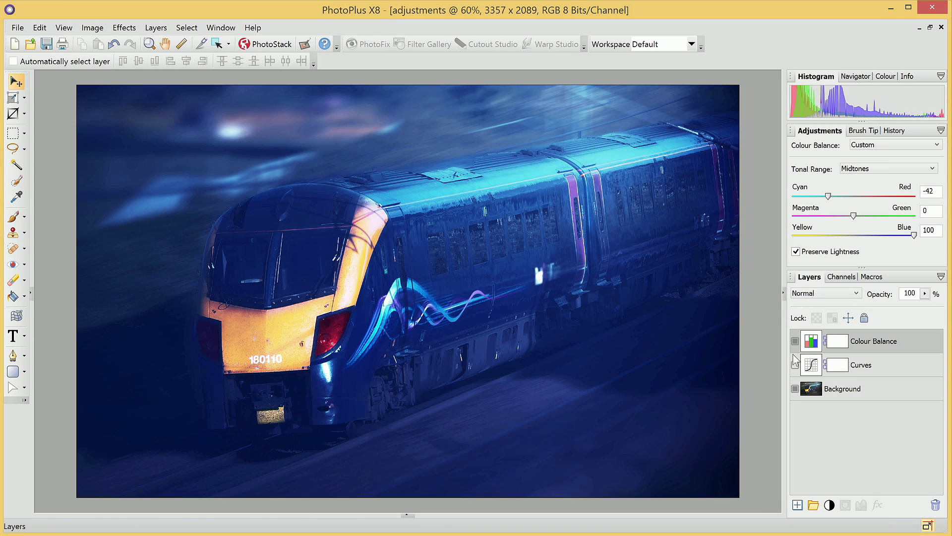
pyautogui.click(795, 341)
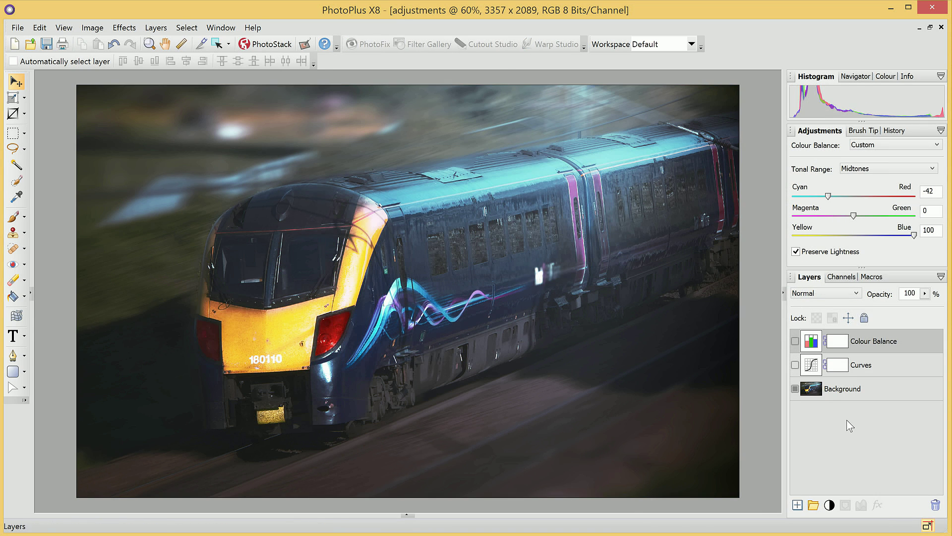